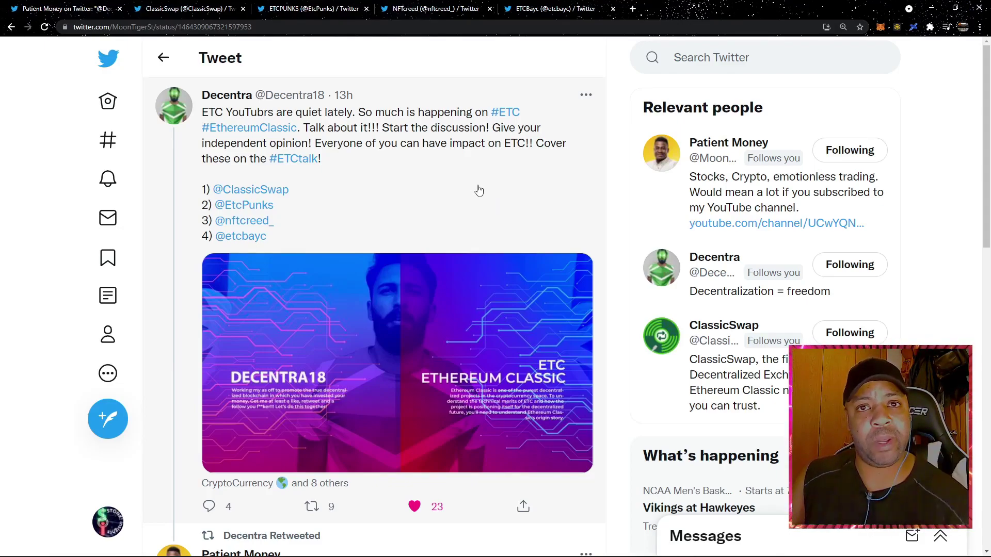
scroll(522, 209, down, 4)
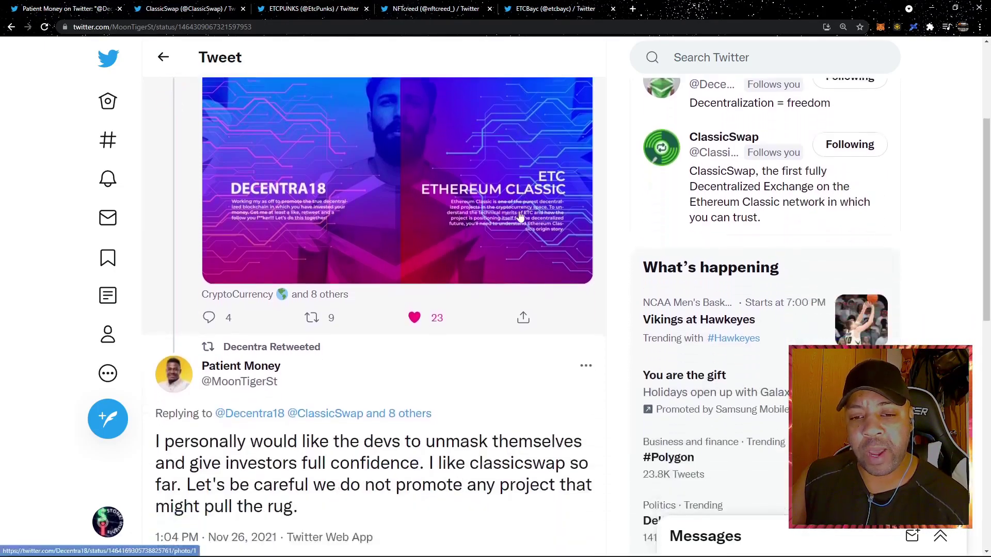
scroll(520, 219, down, 1)
scroll(521, 221, down, 1)
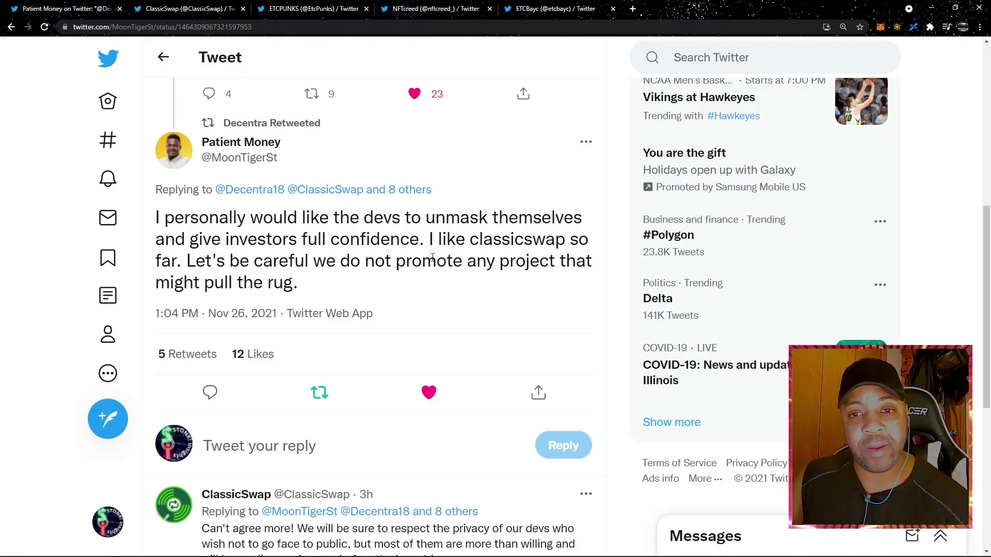
- Highlight 'full confidence' and 'I like classicswap so far' in the Patient Money reply
drag(303, 240, 419, 245)
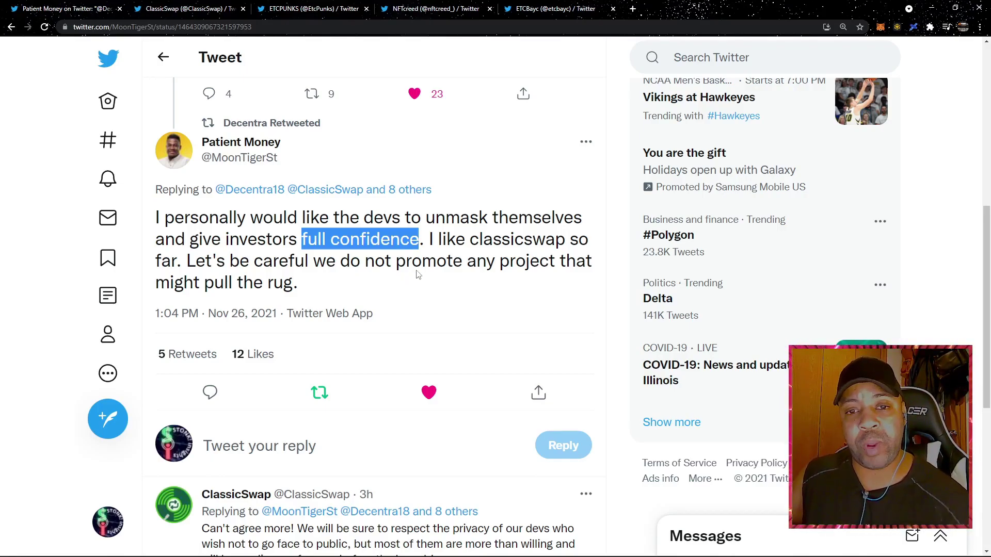
drag(430, 239, 169, 260)
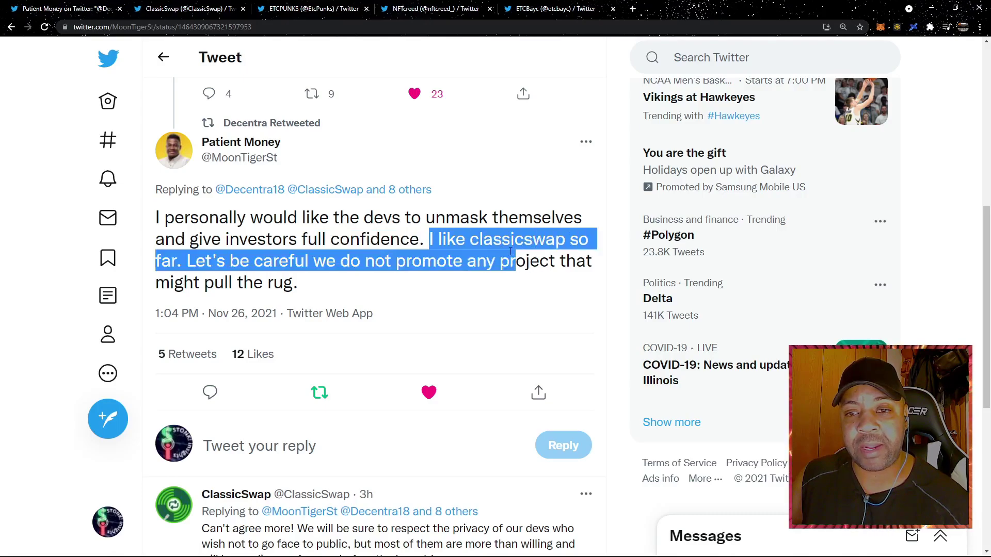
drag(172, 262, 178, 262)
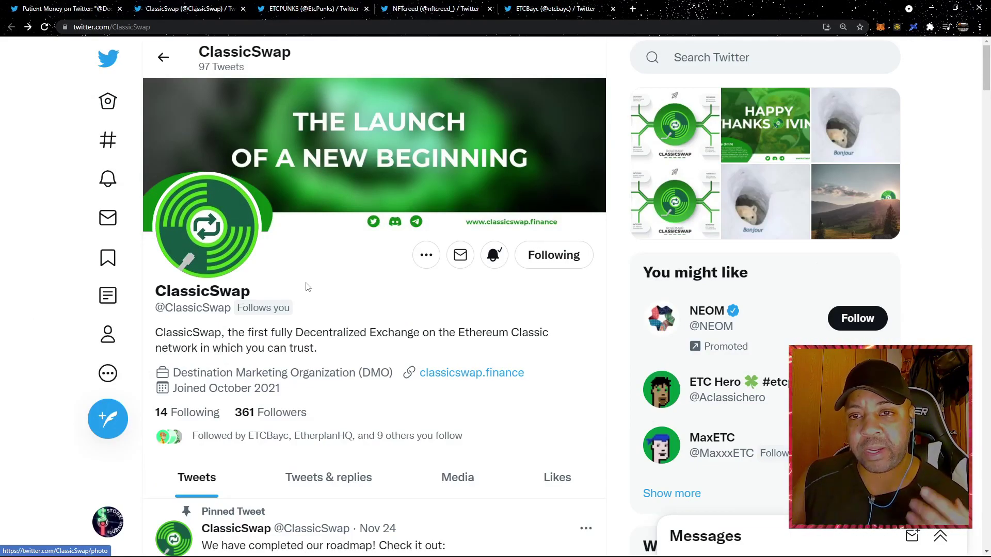
scroll(323, 321, down, 3)
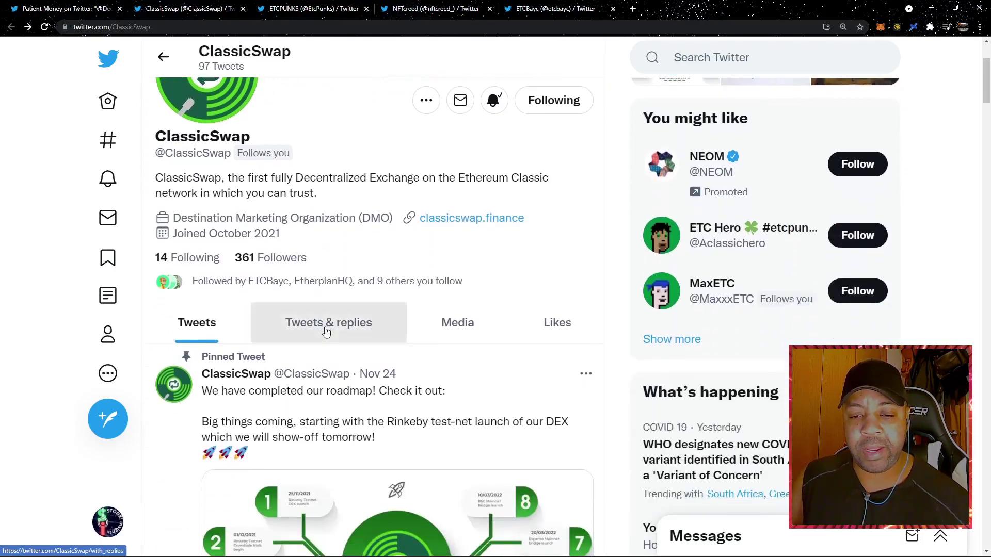
scroll(336, 263, down, 2)
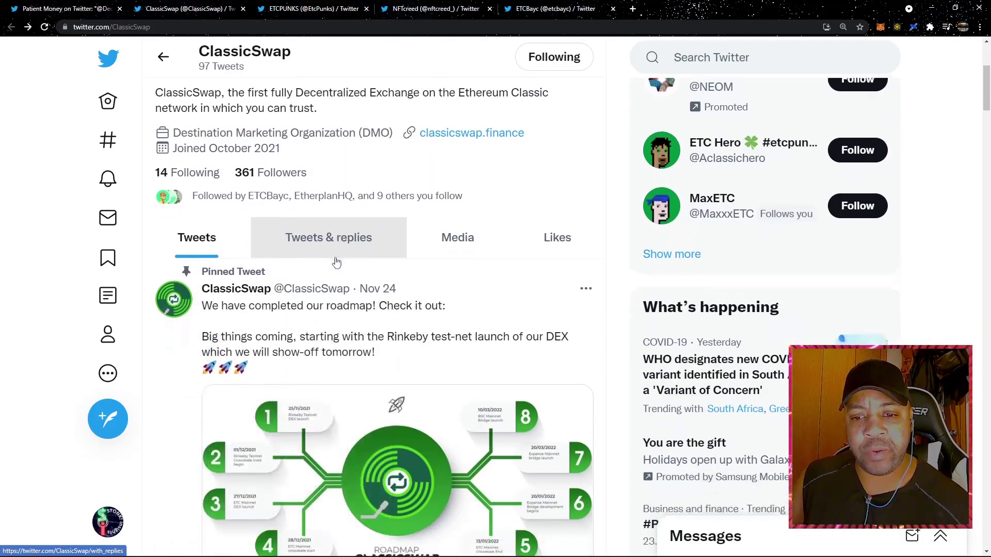
scroll(349, 275, down, 1)
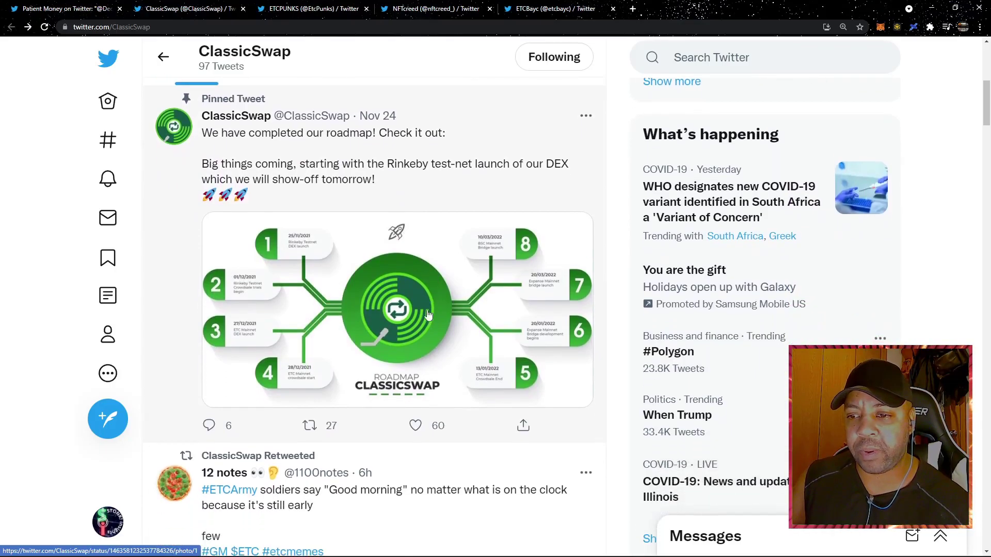
scroll(430, 300, down, 1)
- Enlarge the image in ClassicSwap's pinned roadmap tweet
click(434, 299)
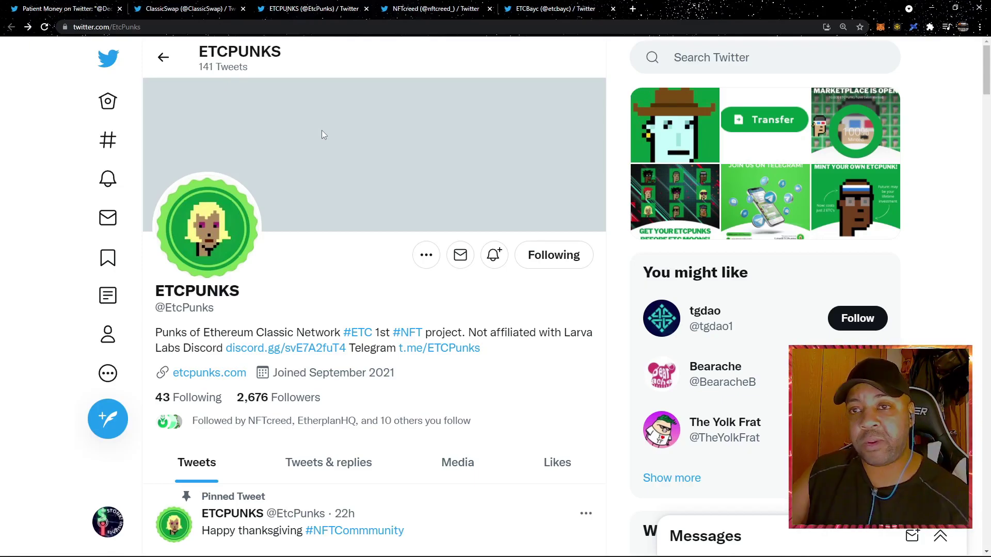
scroll(378, 270, down, 5)
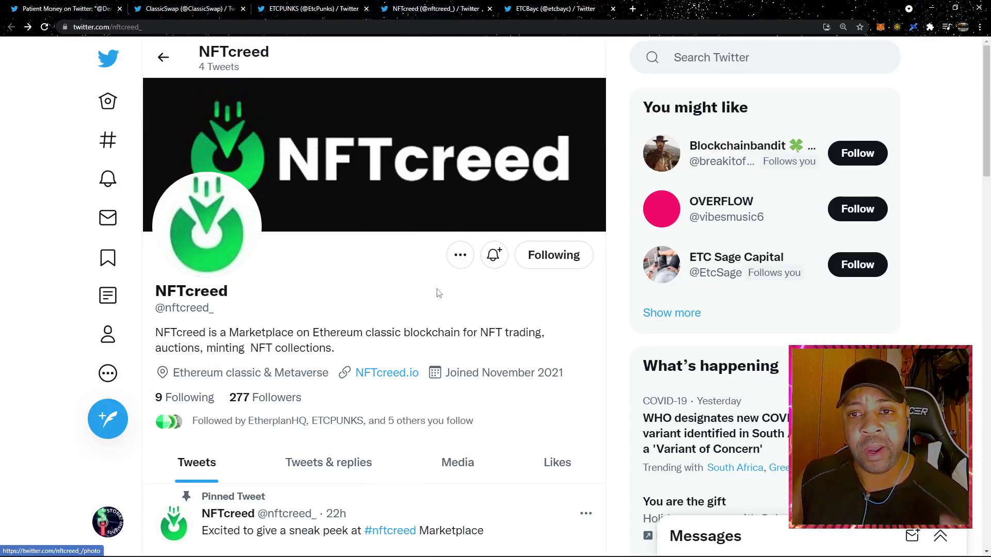
scroll(450, 291, down, 2)
scroll(453, 291, down, 1)
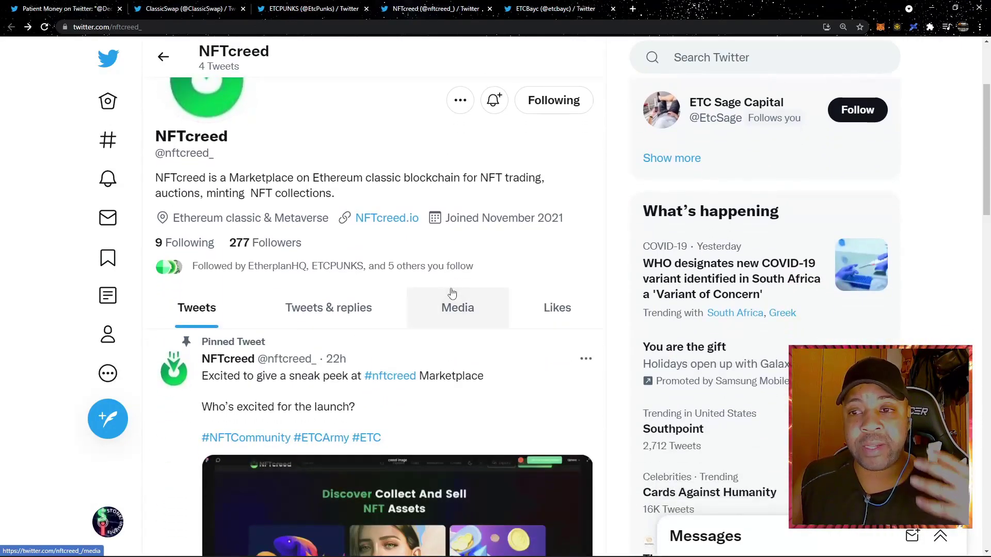
scroll(453, 291, down, 1)
scroll(453, 295, down, 1)
scroll(454, 294, down, 2)
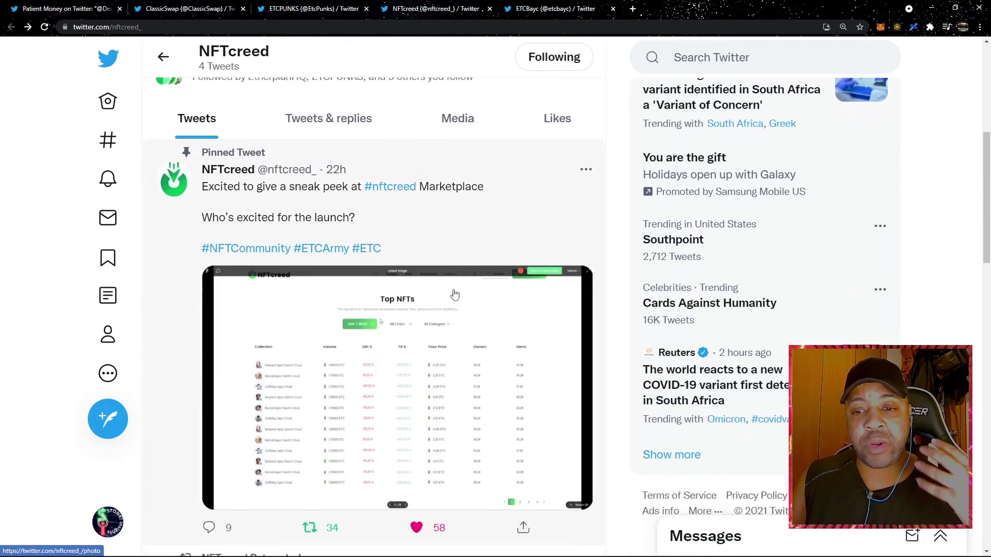
scroll(457, 301, down, 2)
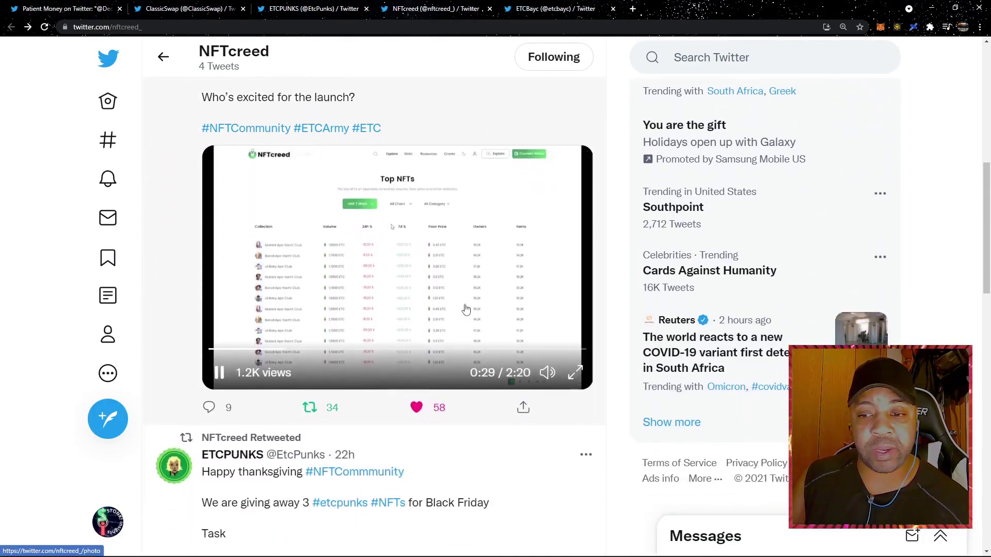
- Expand NFTcreed's pinned marketplace preview video to full screen
click(575, 372)
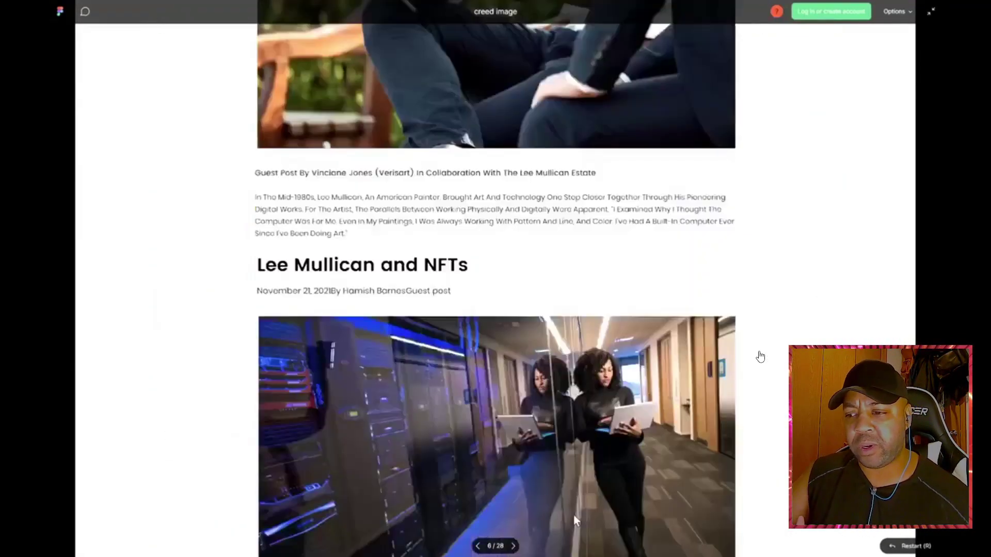
scroll(574, 520, down, 2)
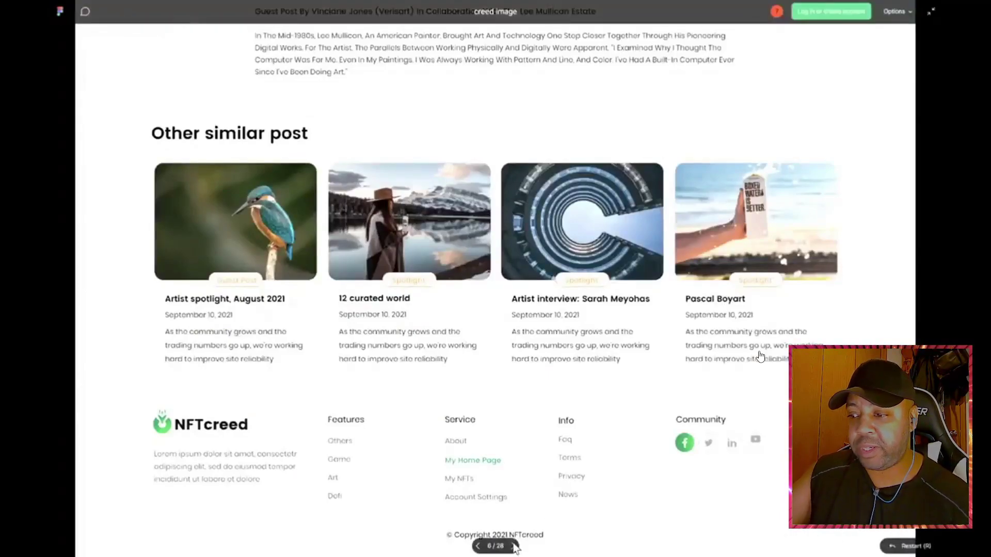
- Use the fullscreen control on the NFTcreed marketplace preview video
click(513, 545)
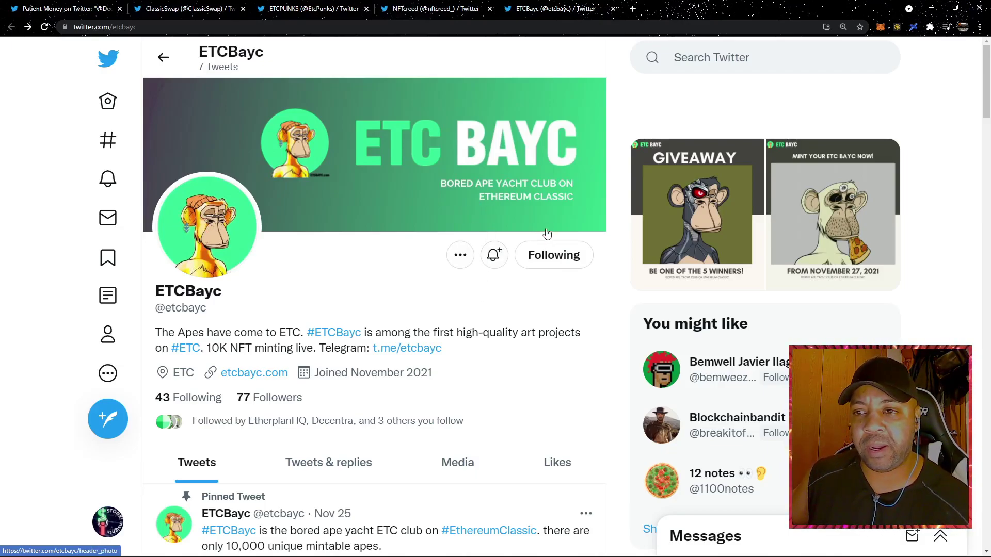
scroll(480, 292, down, 2)
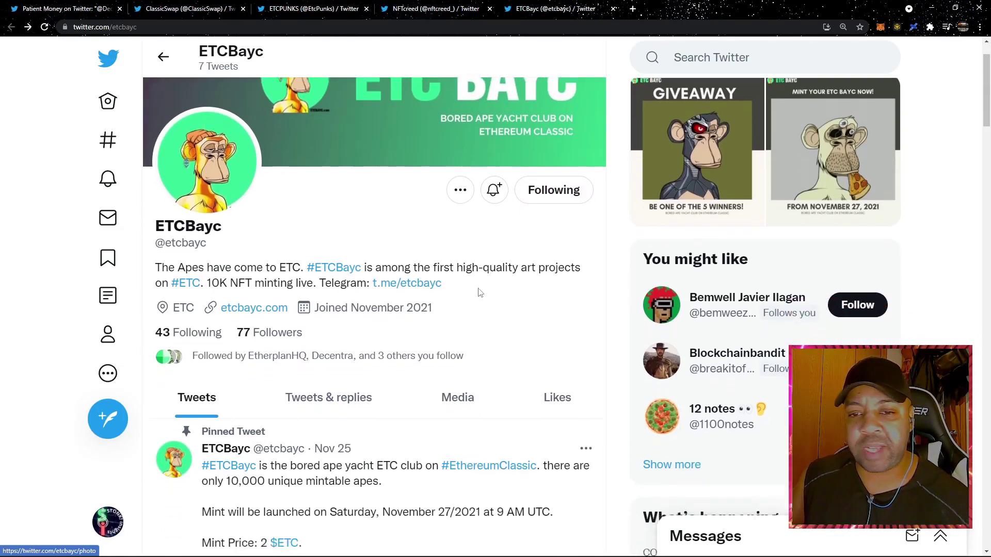
scroll(480, 292, down, 1)
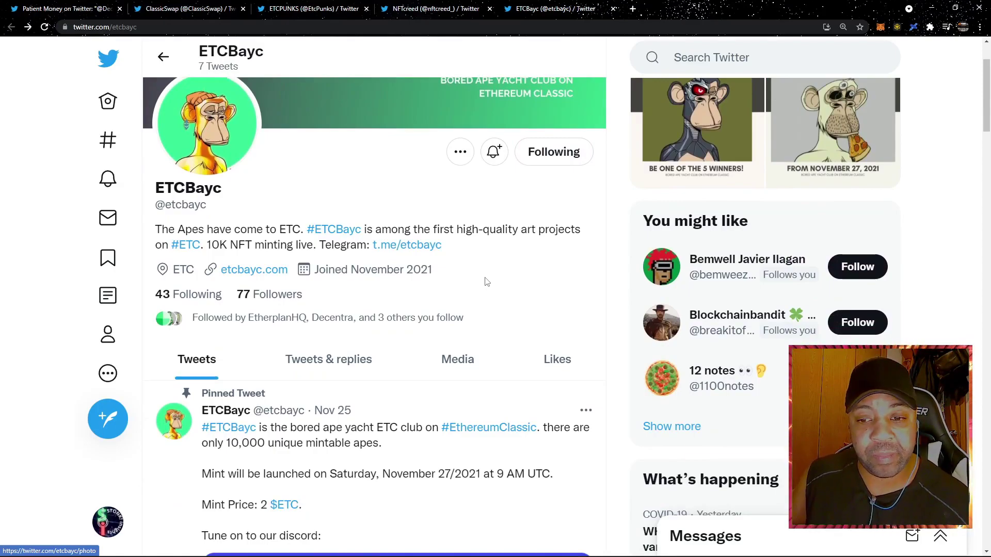
scroll(486, 282, down, 1)
scroll(485, 282, down, 1)
scroll(486, 280, down, 1)
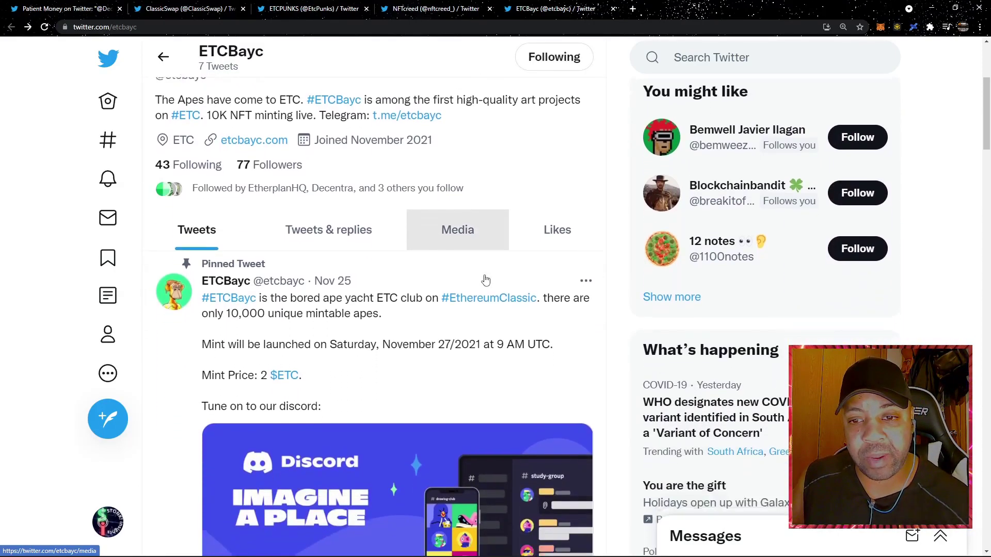
scroll(486, 280, down, 2)
scroll(484, 283, down, 2)
scroll(478, 293, down, 3)
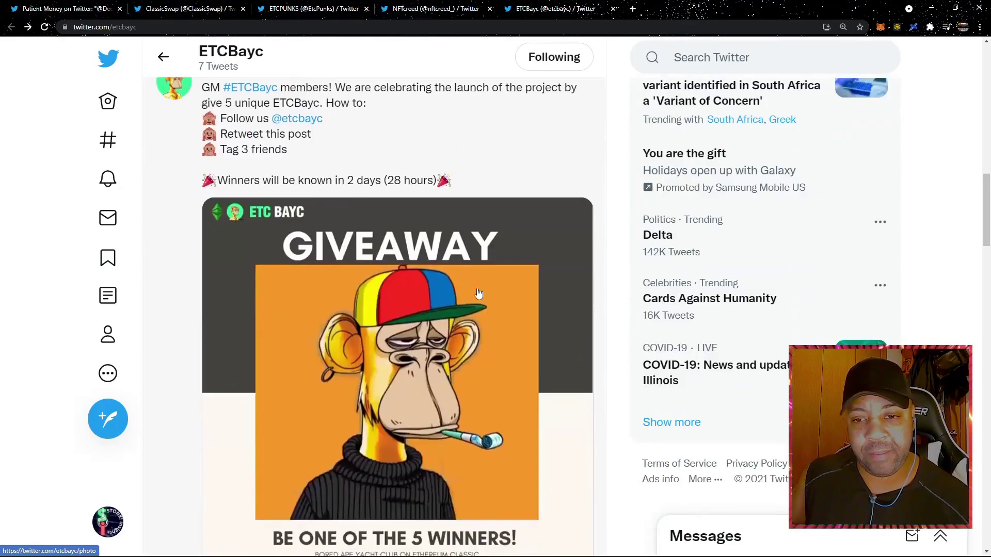
scroll(480, 294, down, 2)
- Make the browser full screen with F11 and play ETCBayc's GIVEAWAY video
key(F11)
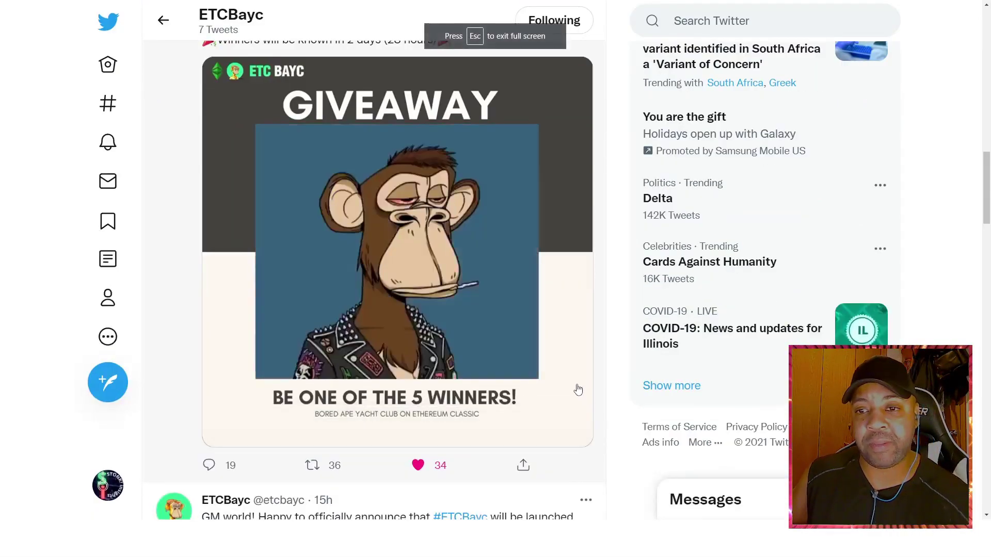
click(577, 389)
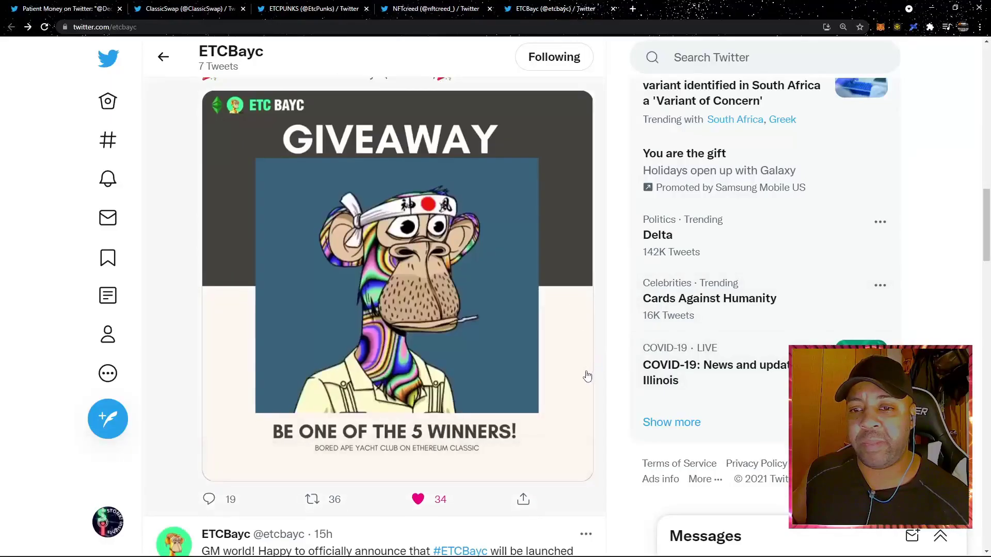
scroll(586, 379, down, 5)
scroll(584, 401, down, 2)
scroll(583, 401, down, 3)
scroll(581, 410, down, 2)
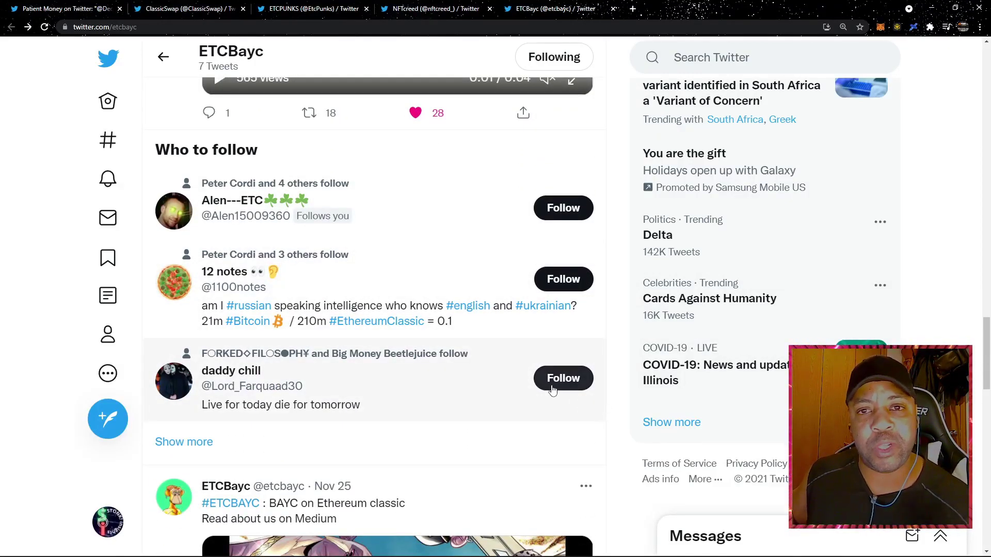
scroll(556, 391, up, 3)
scroll(560, 394, up, 2)
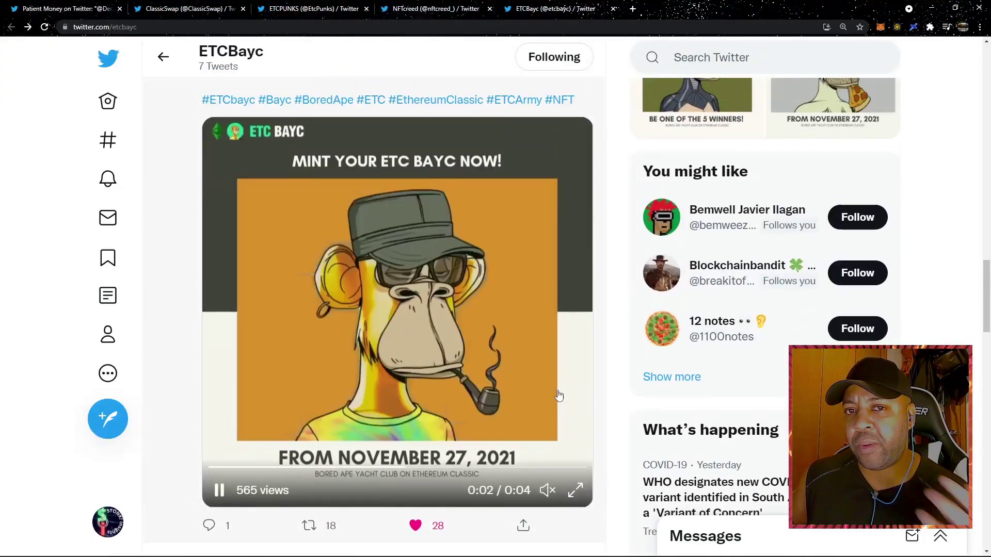